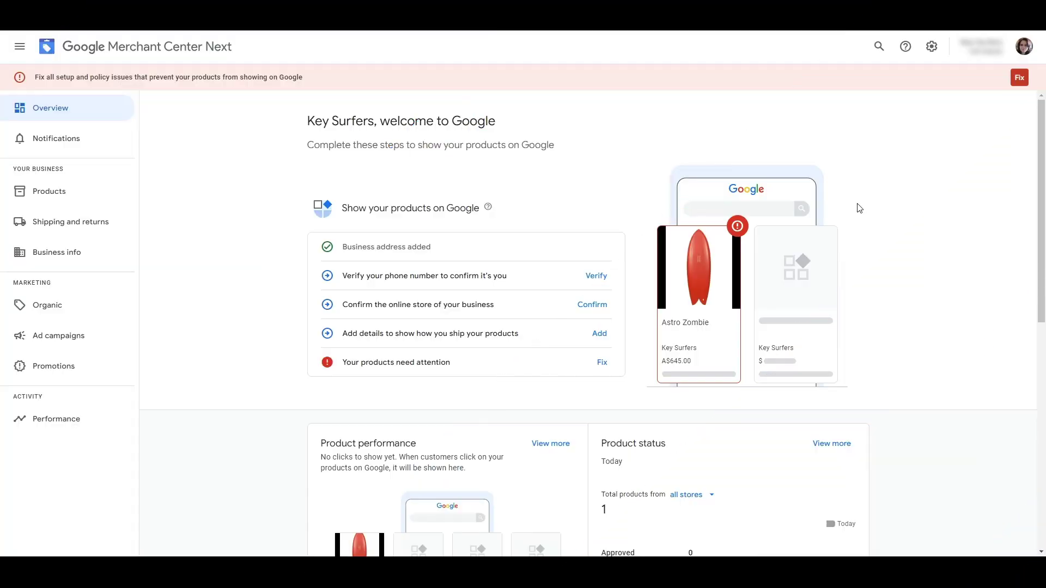
- Add new shipping information with United States as the country and continue to the Products step
click(87, 227)
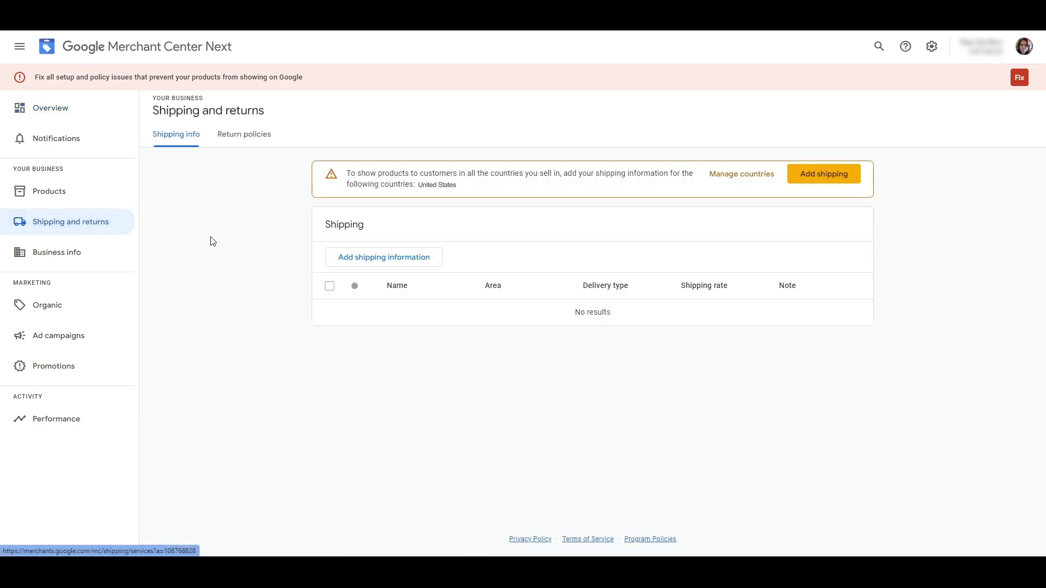
click(393, 258)
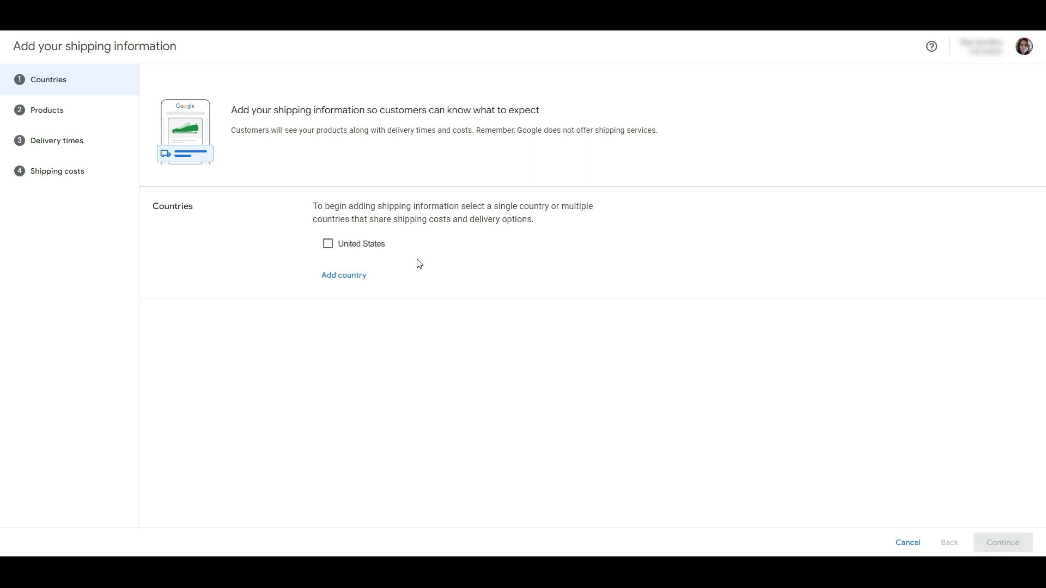
click(328, 244)
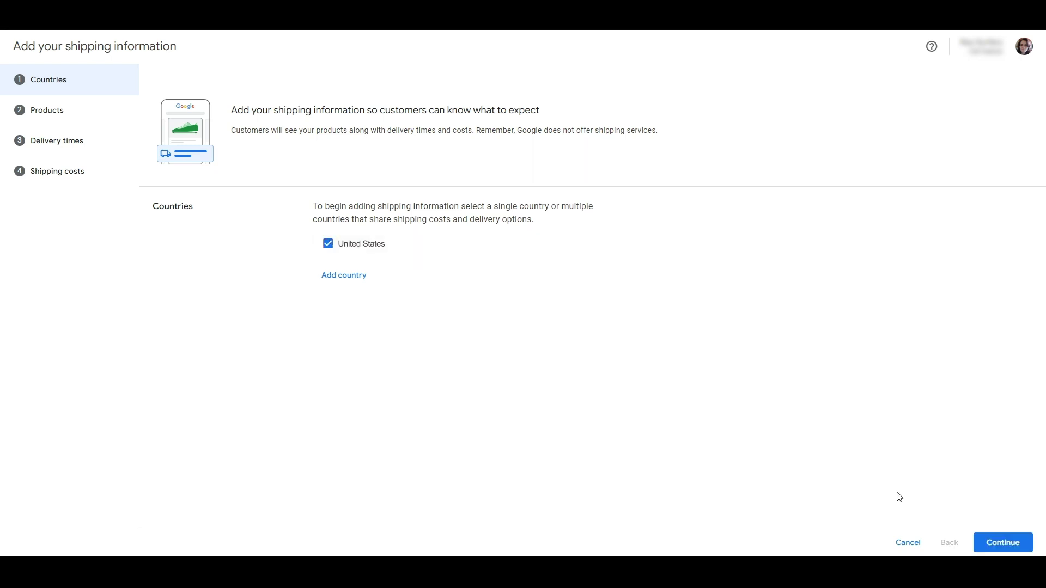
click(1000, 544)
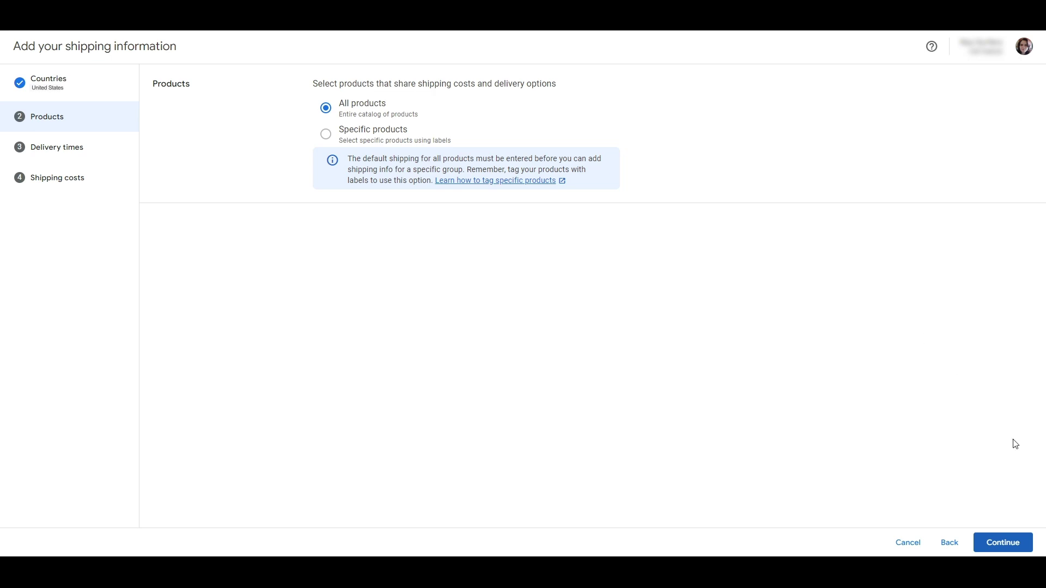
- Set handling time to 1–2 days with orders fulfilled Monday to Friday
click(1016, 543)
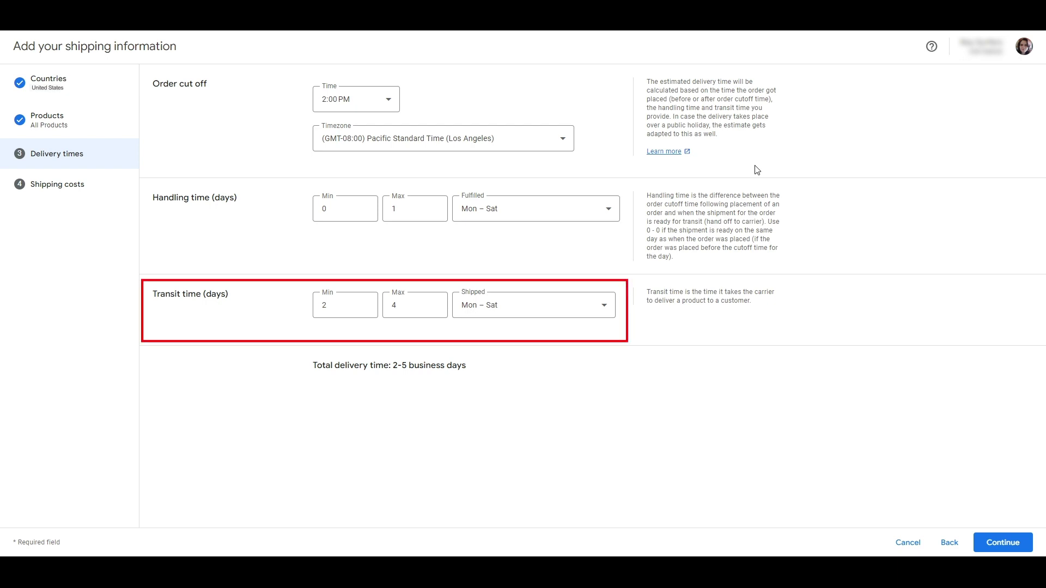
click(346, 208)
key(BackSpace)
text(1)
key(Tab)
text(2)
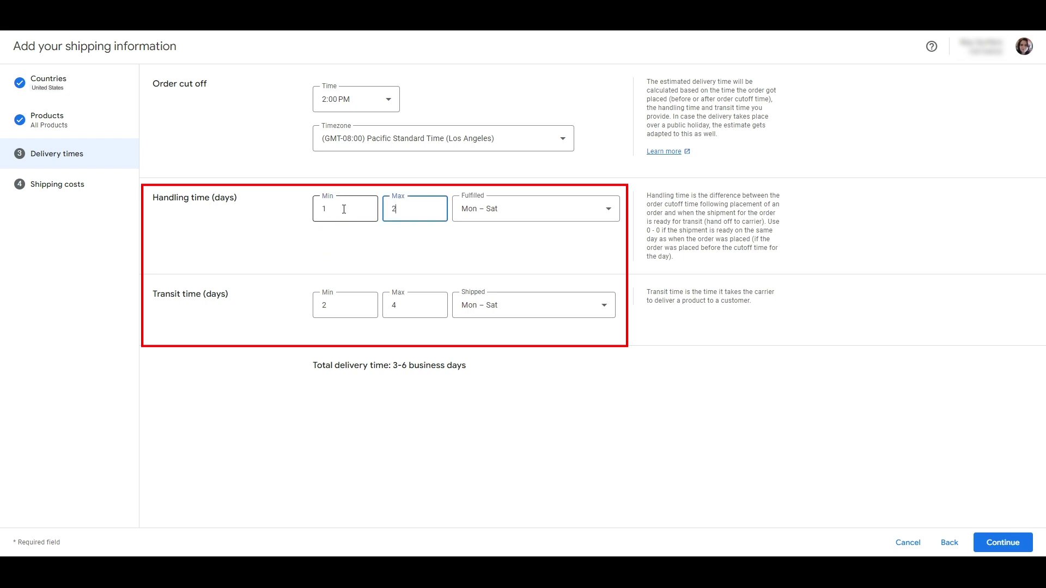
click(606, 212)
click(605, 216)
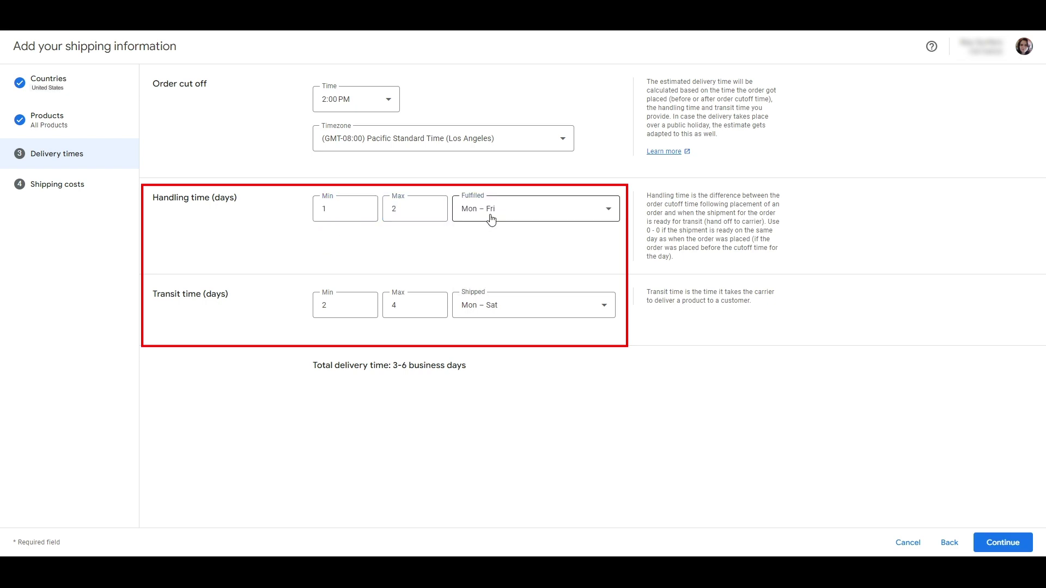
- Set transit time to 1–2 days, shipped Monday to Friday, totalling 2–4 business days
click(603, 308)
click(521, 316)
key(shift+Tab)
key(BackSpace)
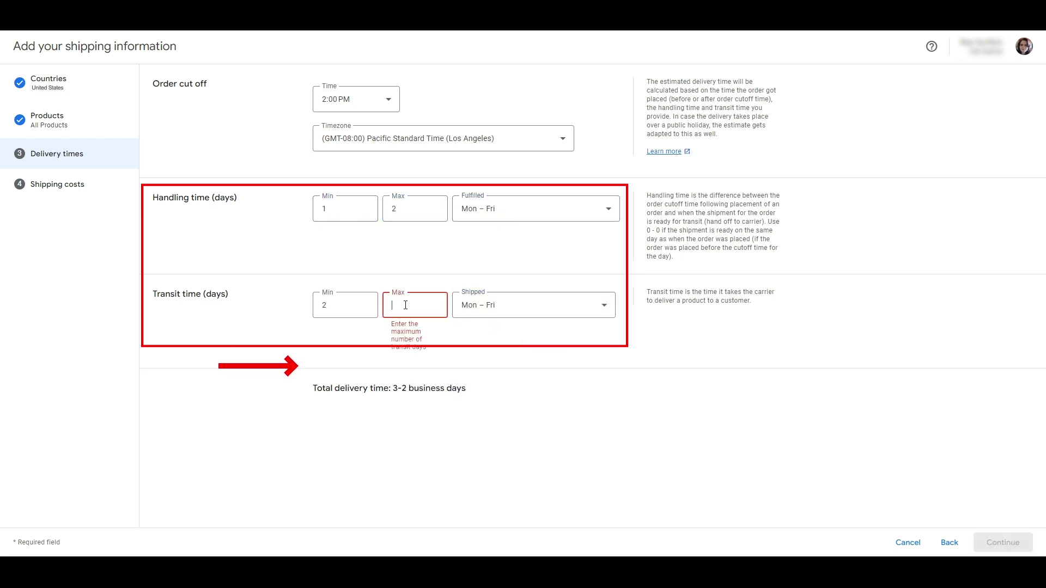
text(3)
mouse_move(312, 365)
mouse_down()
mouse_move(486, 374)
mouse_move(357, 380)
mouse_move(312, 368)
mouse_up()
double_click(322, 306)
text(1)
key(Tab)
text(2)
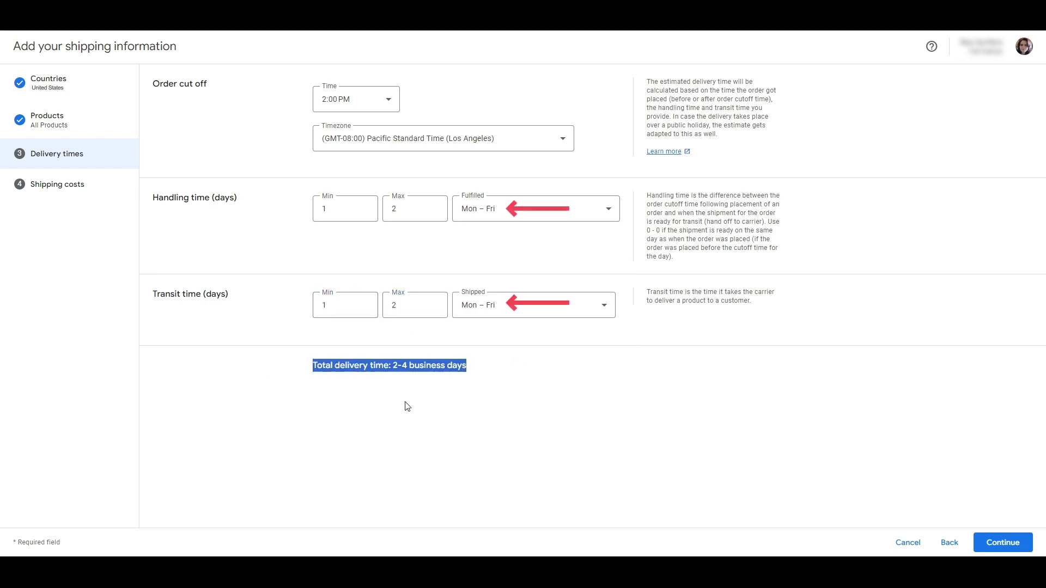
click(602, 432)
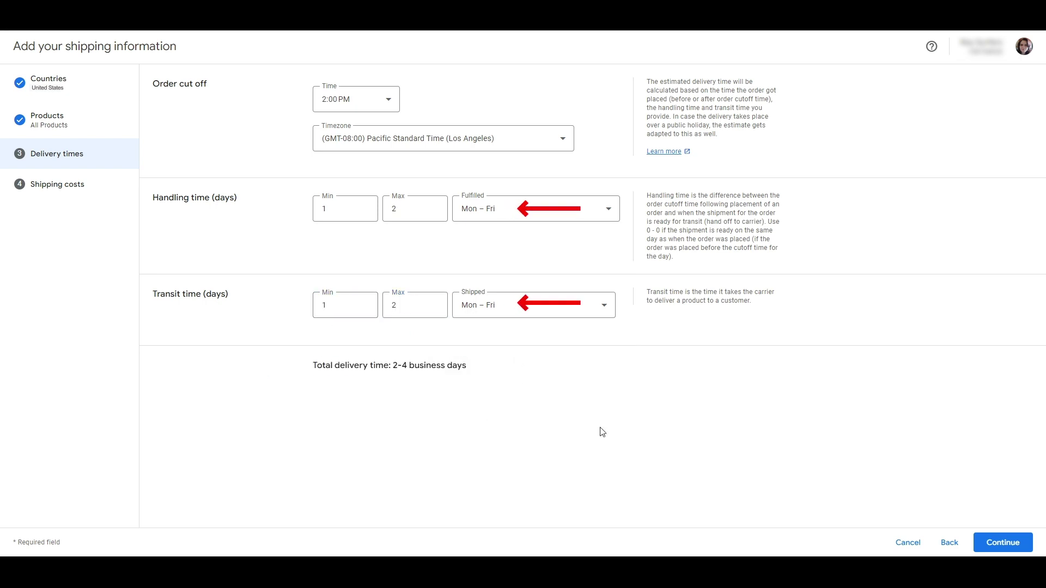
click(1012, 549)
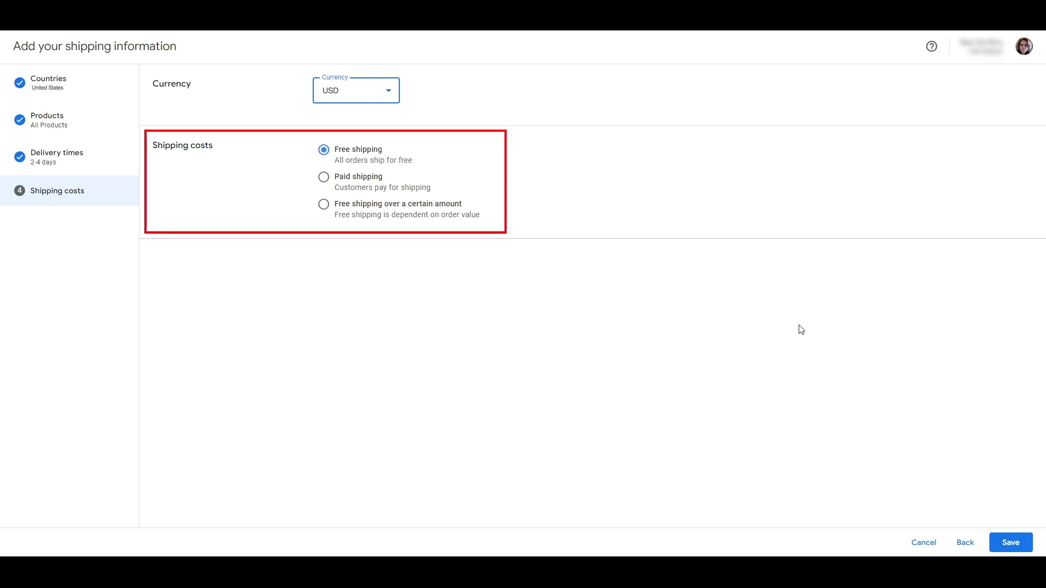
- Set shipping costs to free over a 200 order threshold with a 5 flat rate, then save
click(324, 205)
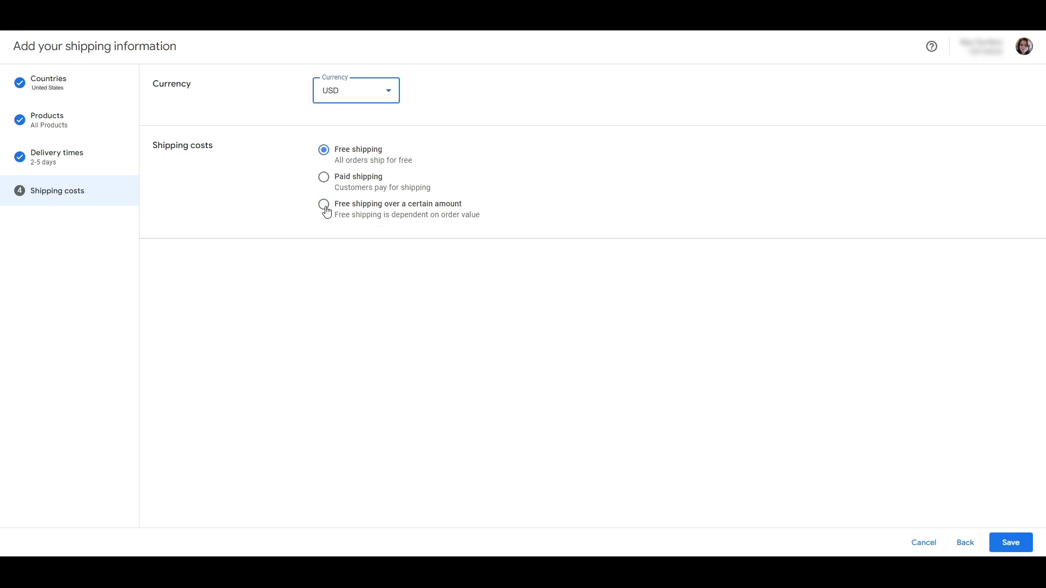
click(324, 206)
click(500, 251)
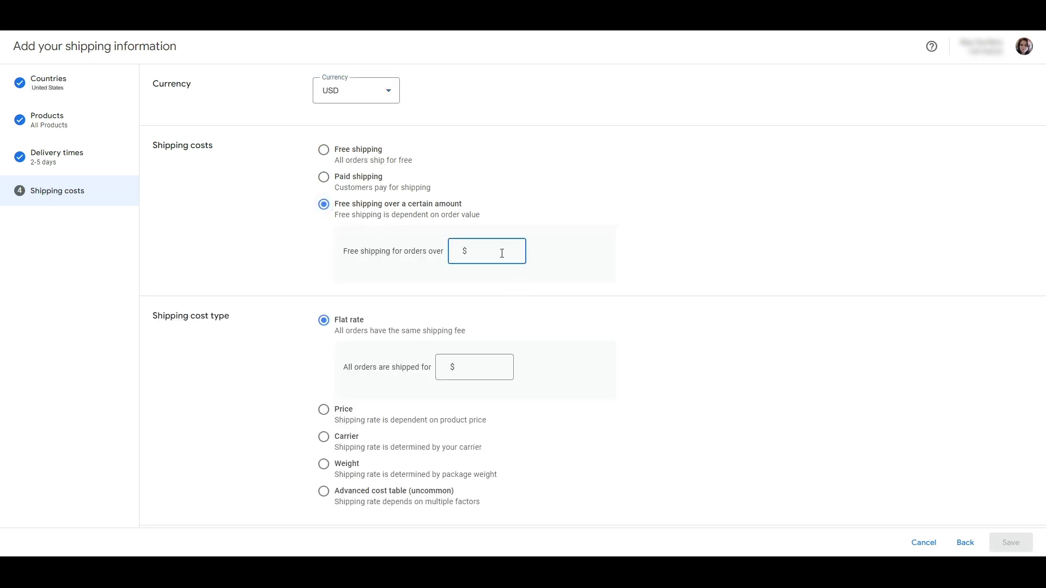
text(200)
key(Tab)
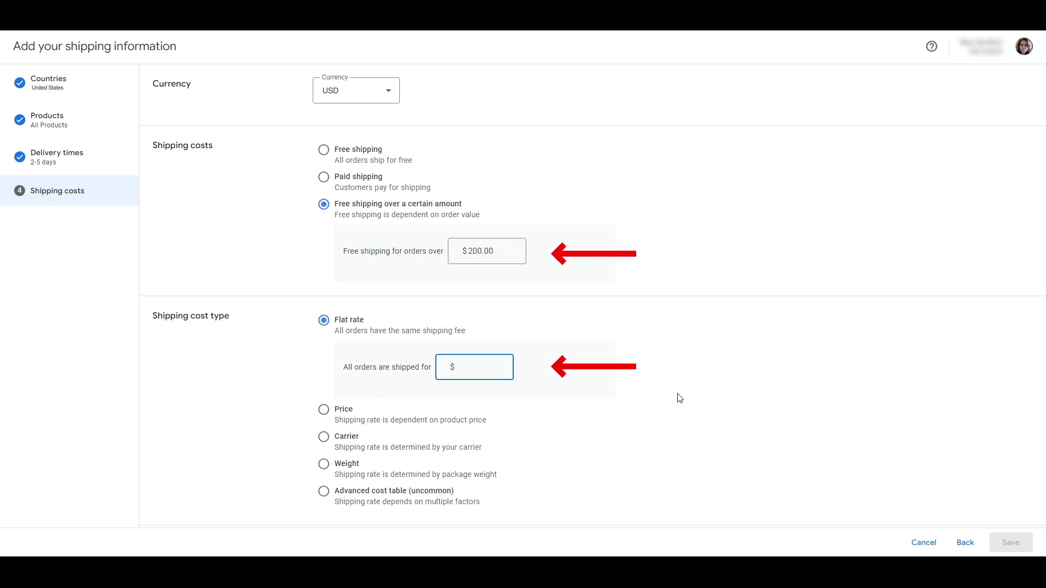
text(5)
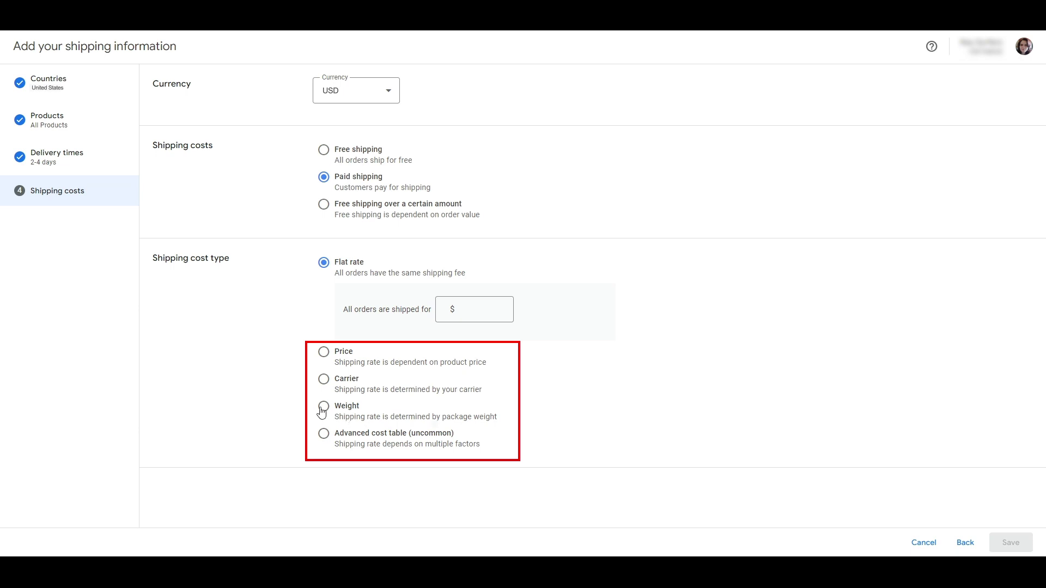
click(324, 438)
scroll(199, 418, down, 2)
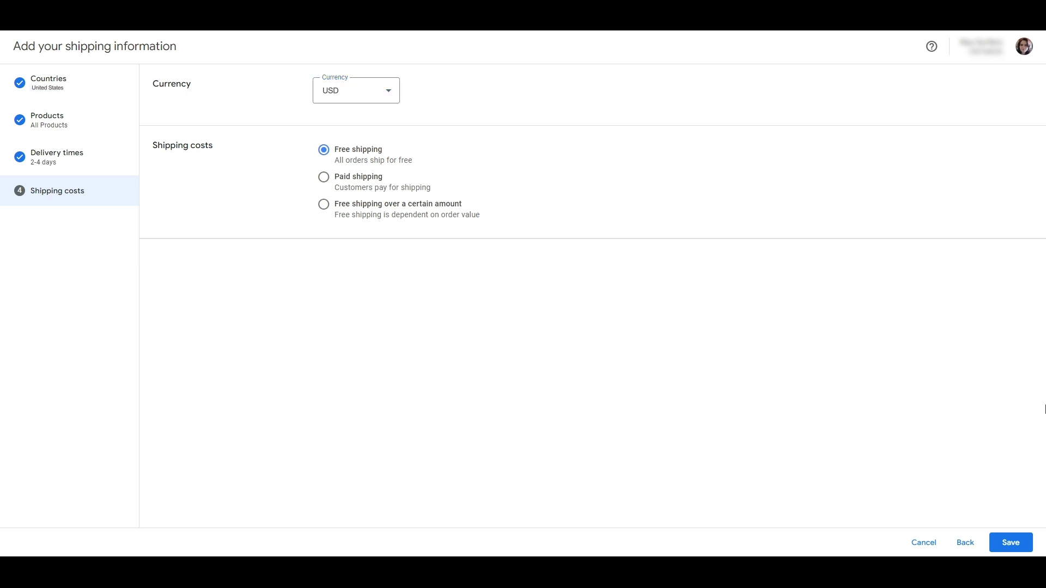
click(1019, 547)
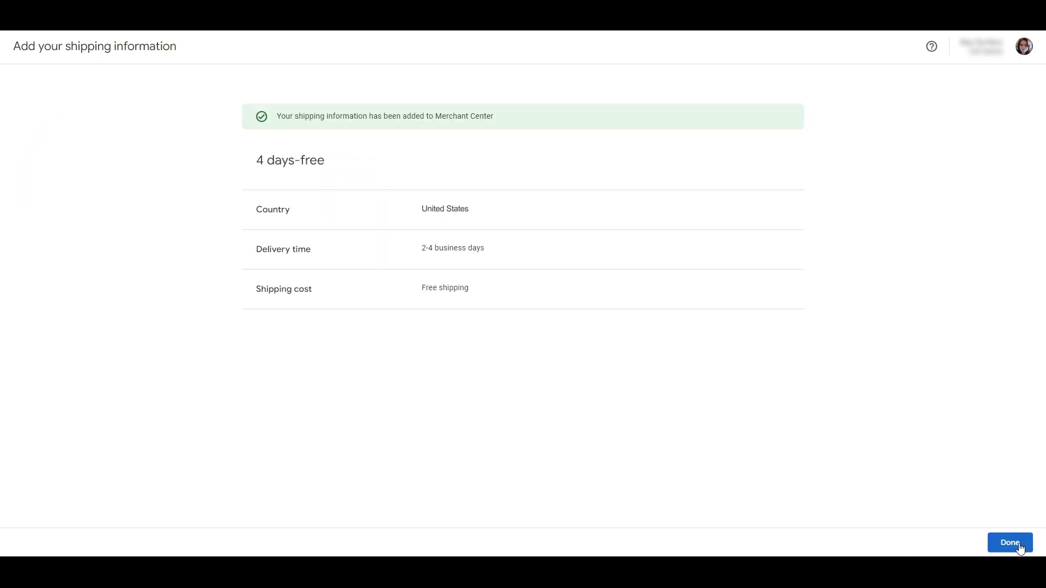
- Close the shipping confirmation with Done
click(1010, 543)
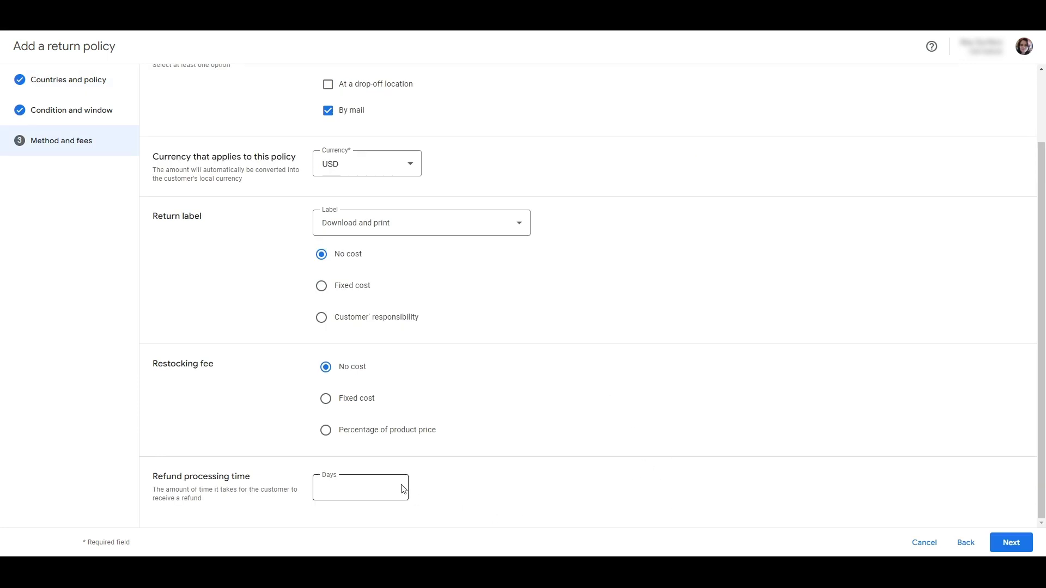
- Fill refund processing days, cover the United States, accept defective-product returns only, and go to review
click(392, 484)
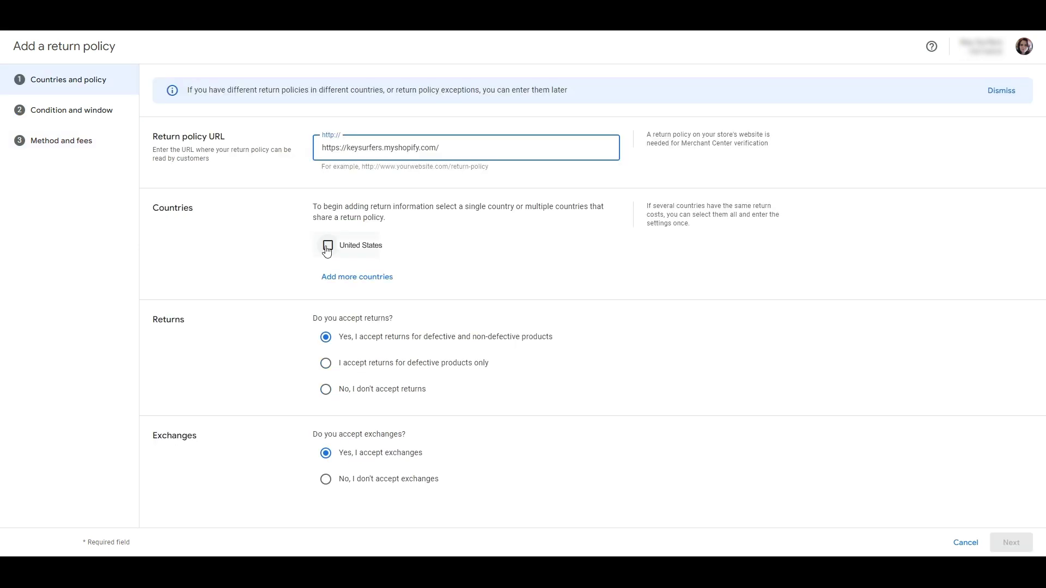
click(328, 246)
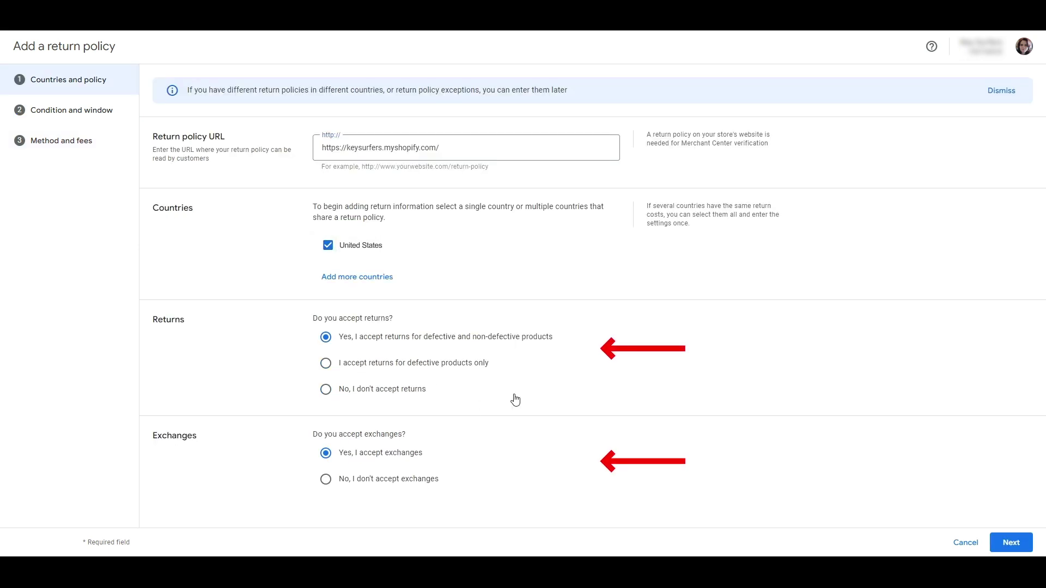
click(326, 363)
click(1011, 542)
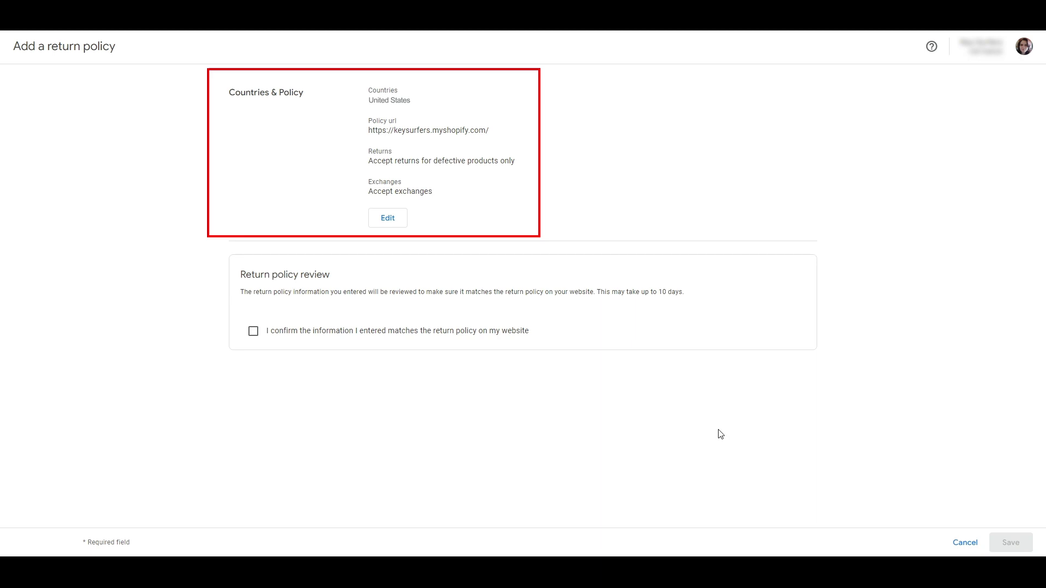
- Tick the confirmation that the entered details match the website's return policy
click(253, 331)
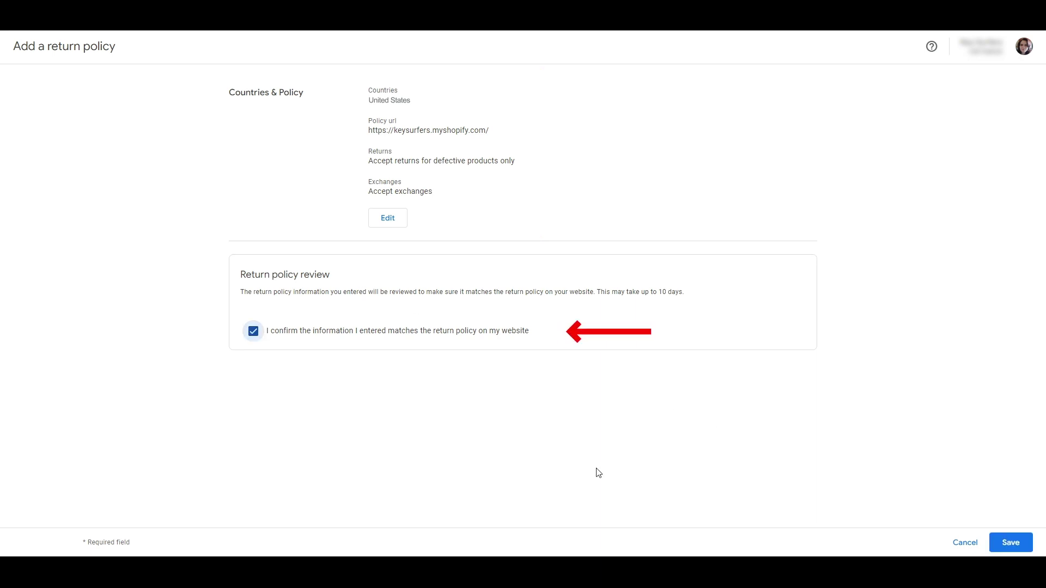